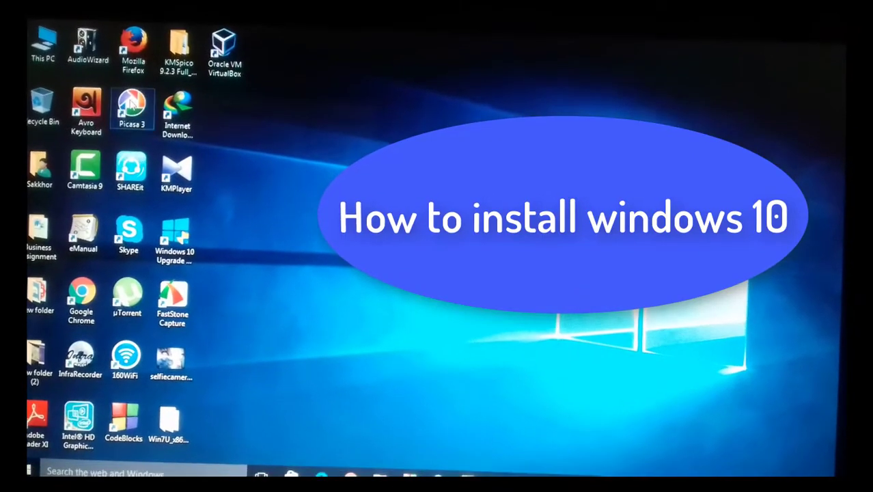
Step: Open This PC and select the Win10 & Applications (C:) drive to check it before installing
click(62, 55)
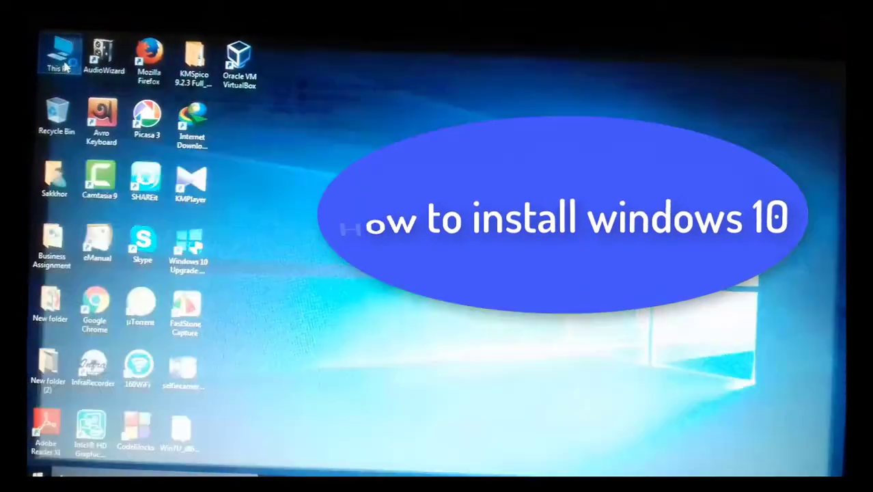
double_click(65, 60)
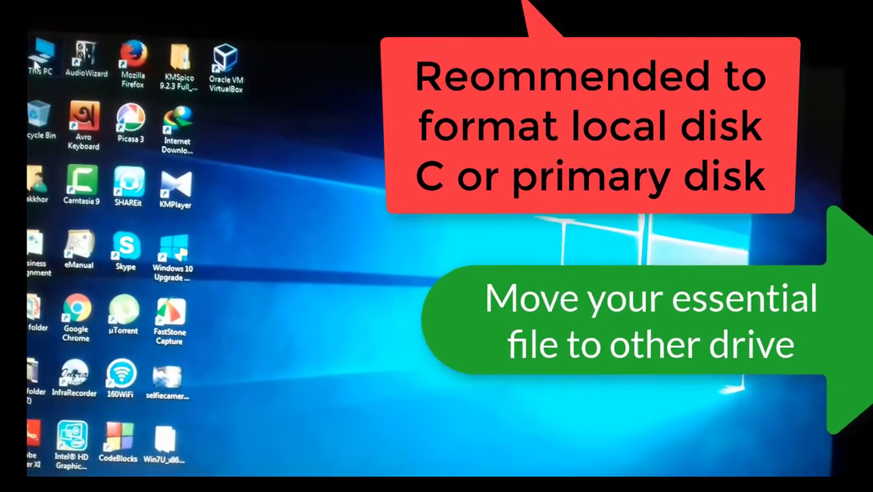
right_click(48, 56)
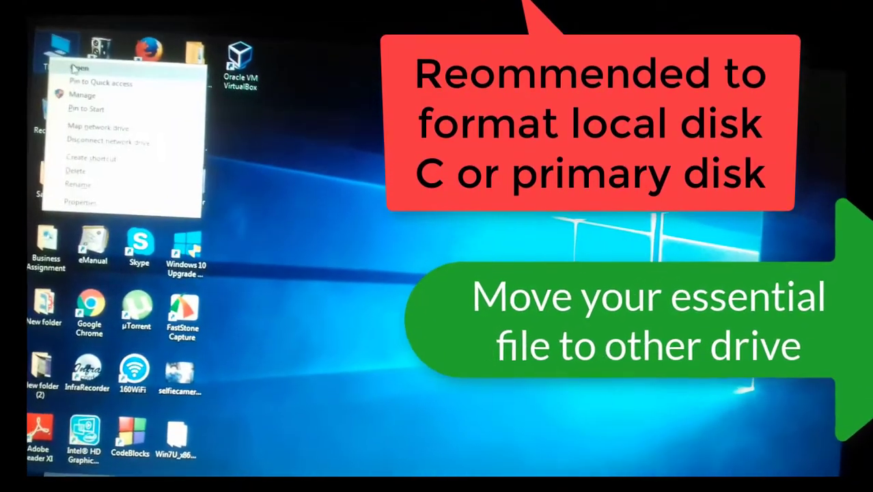
click(80, 66)
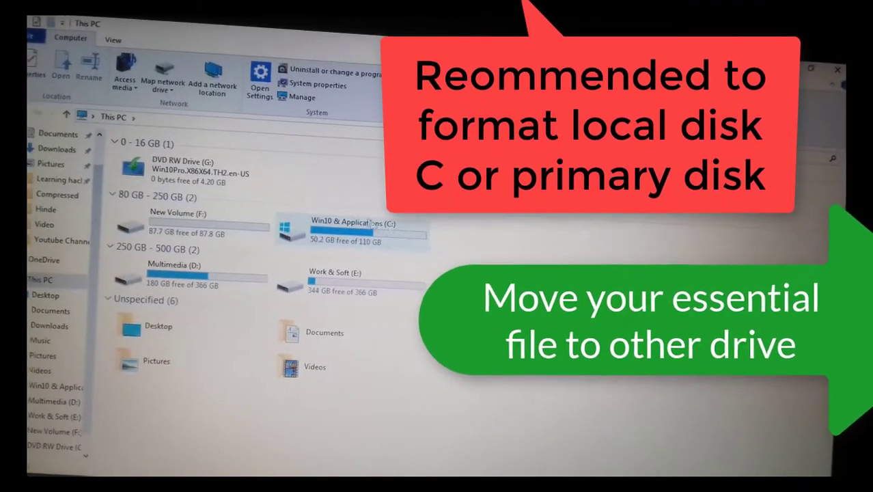
click(339, 232)
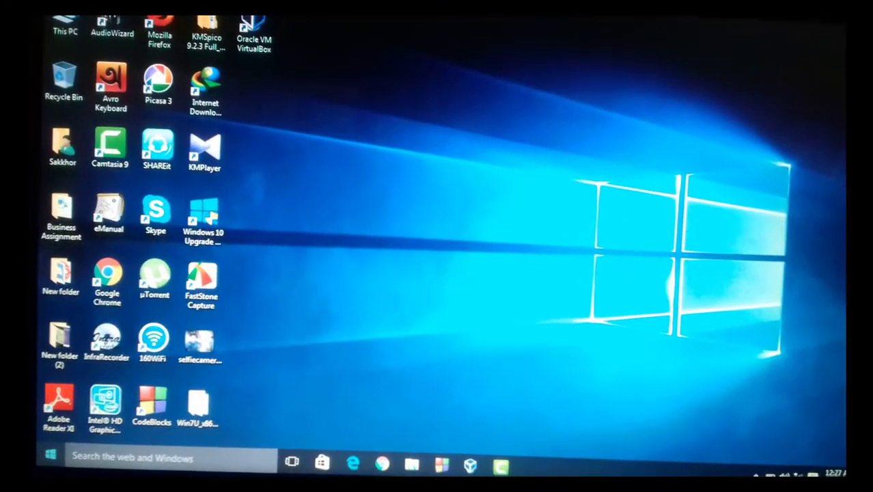
Step: Restart the PC from the Windows power options
click(41, 460)
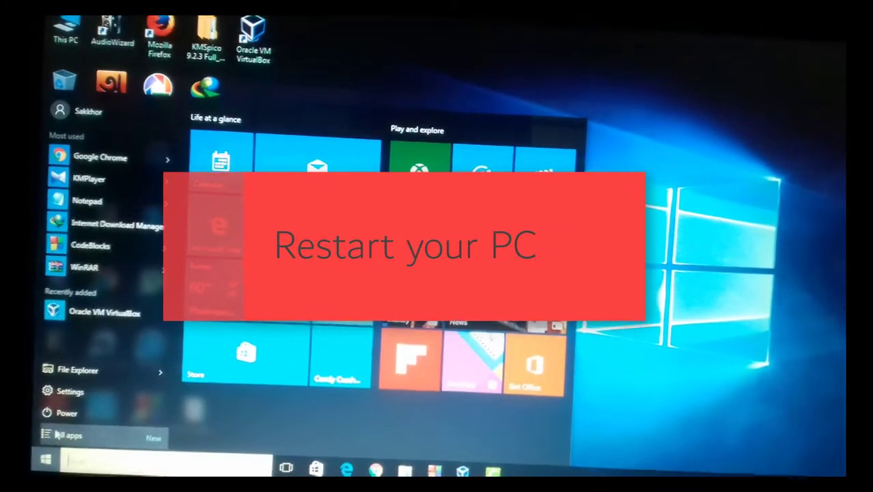
click(56, 413)
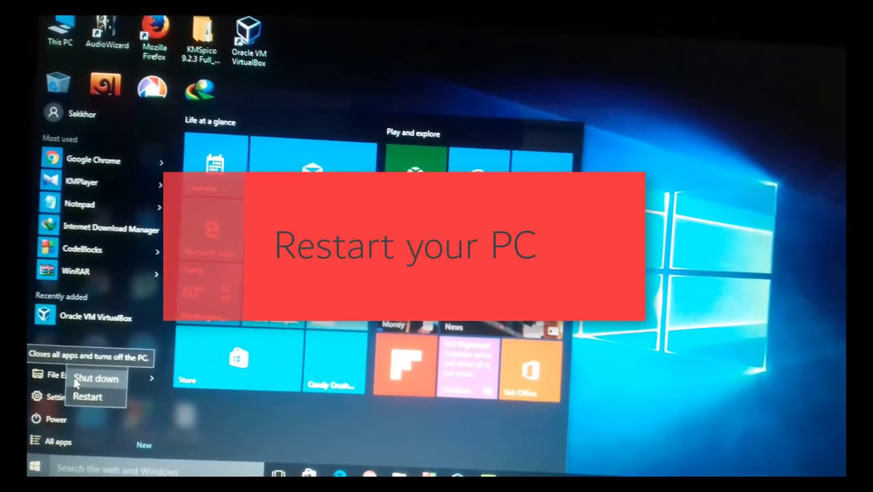
click(77, 404)
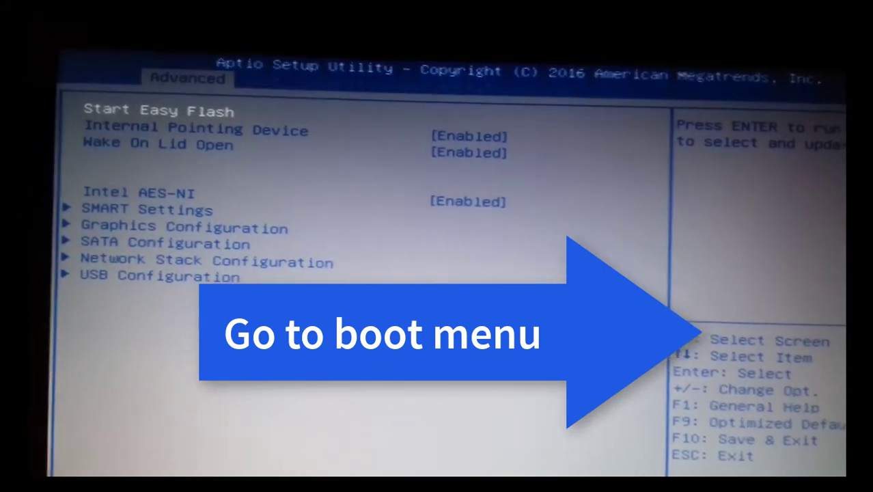
Step: Go to the Boot settings page of the Aptio Setup Utility
key(Right)
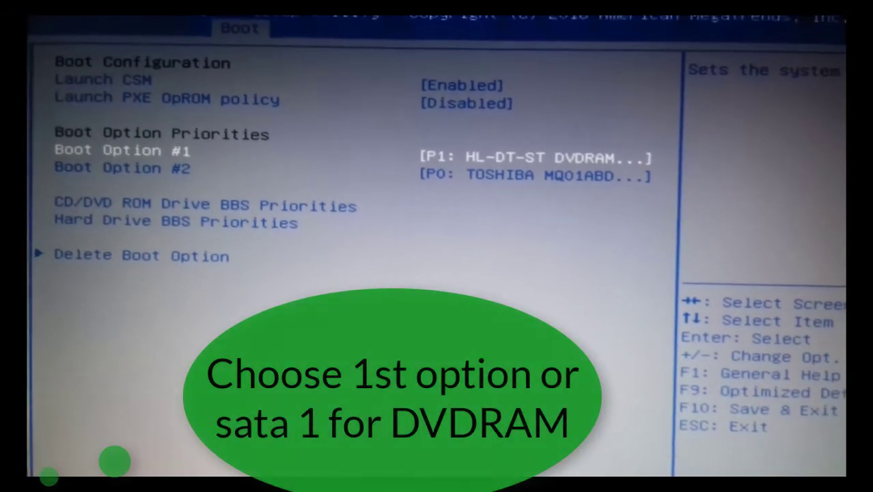
Step: Set Boot Option #1 to P0: TOSHIBA MQ01ABD100
key(Return)
key(Down)
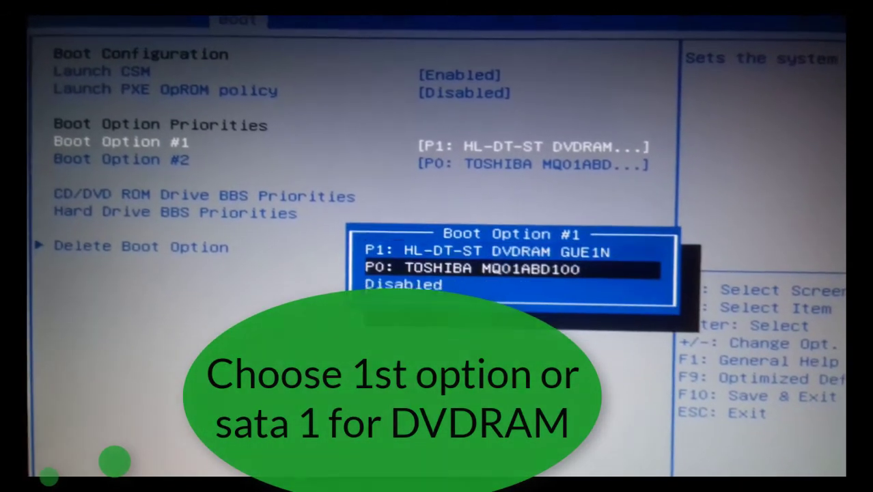
key(Return)
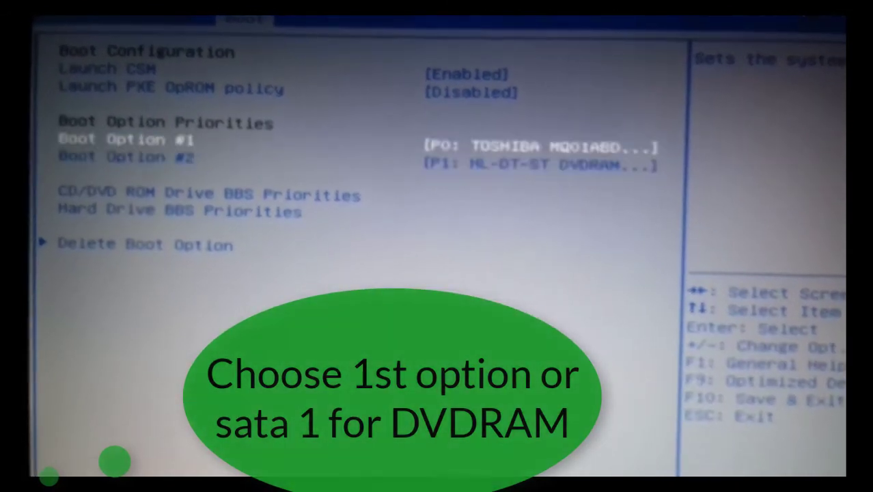
Step: Set Boot Option #1 to the DVD drive, P1: HL-DT-ST DVDRAM GUE1N
key(Return)
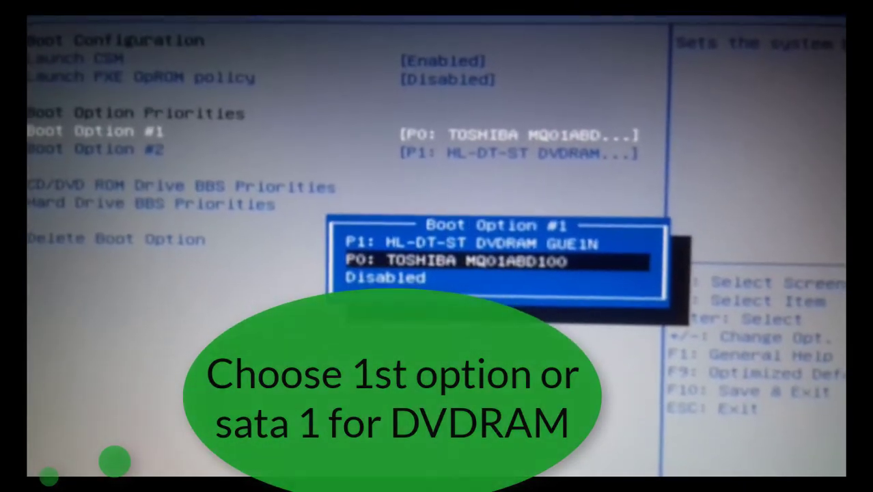
key(Up)
key(Return)
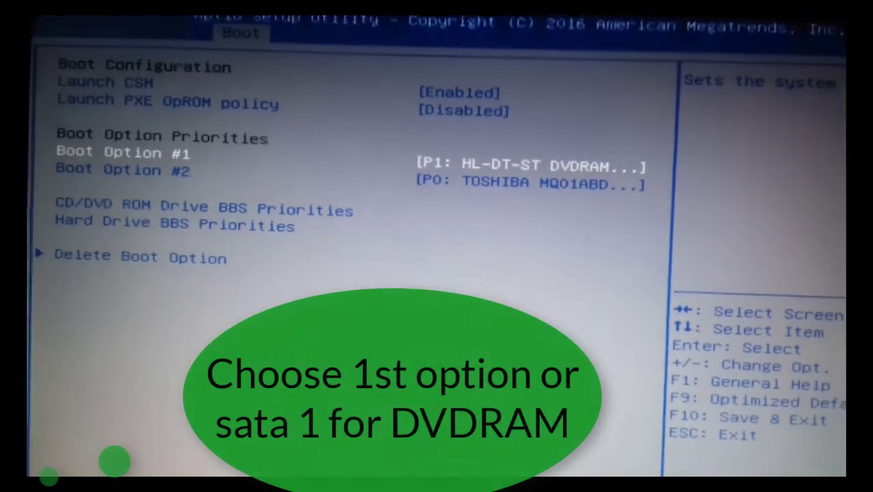
Step: Save the BIOS configuration changes and exit the setup utility
key(Up)
key(Up)
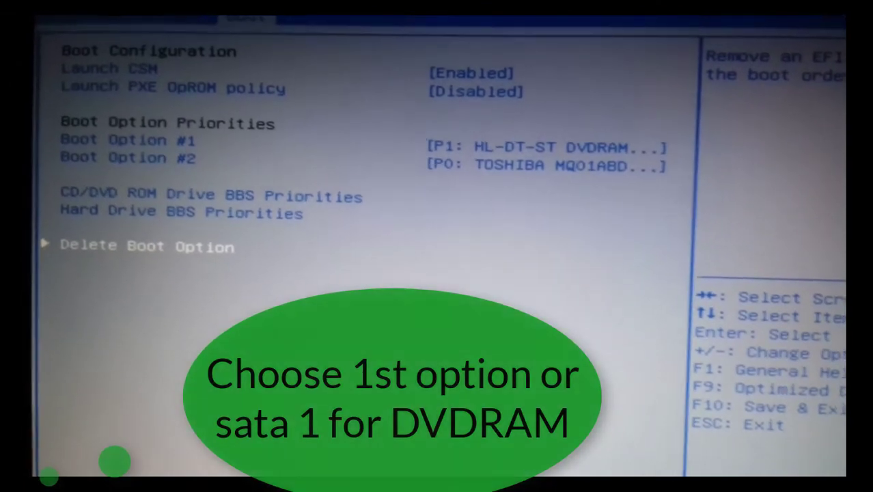
key(Right)
key(Right)
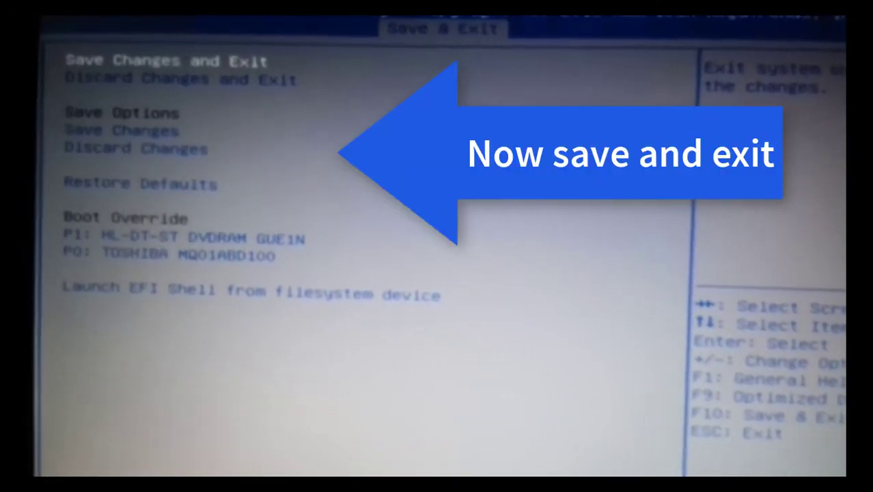
key(Return)
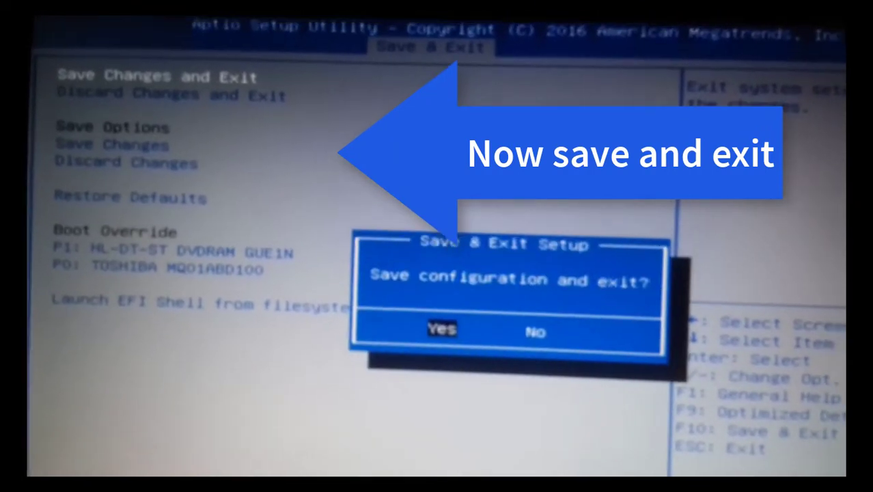
key(Return)
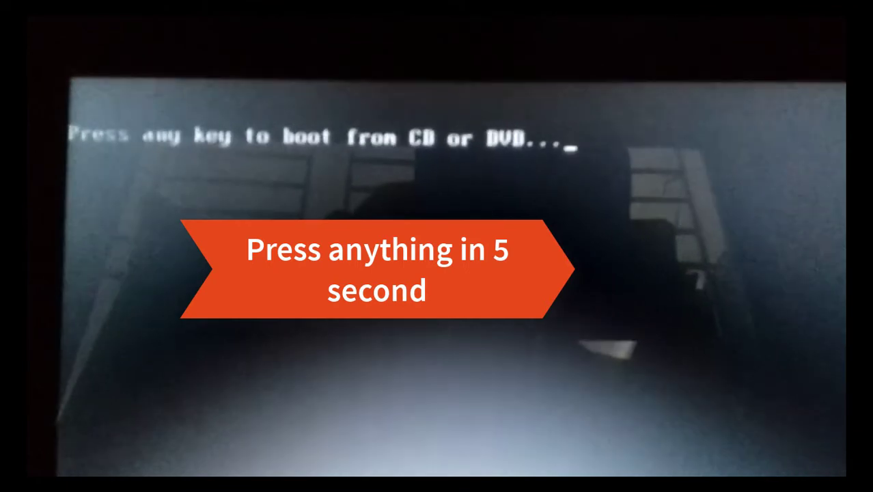
Step: Boot from the DVD and start the Windows installation with English (United States) and the US keyboard
key(Return)
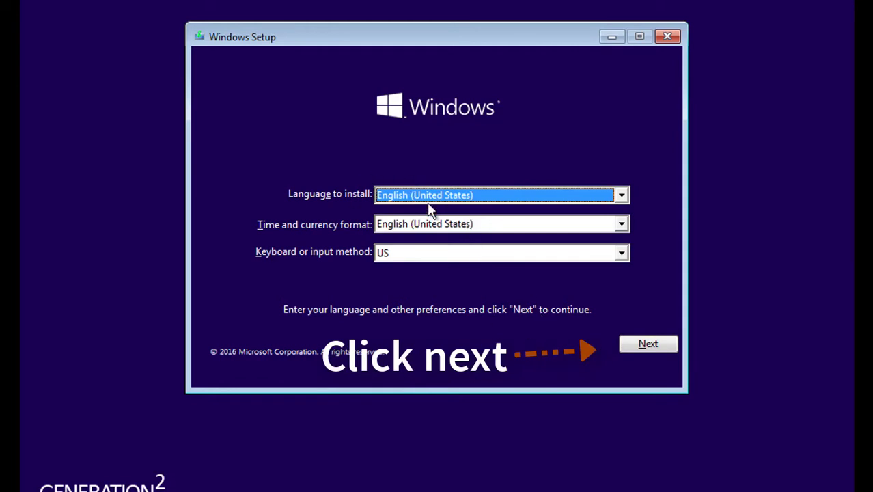
click(645, 344)
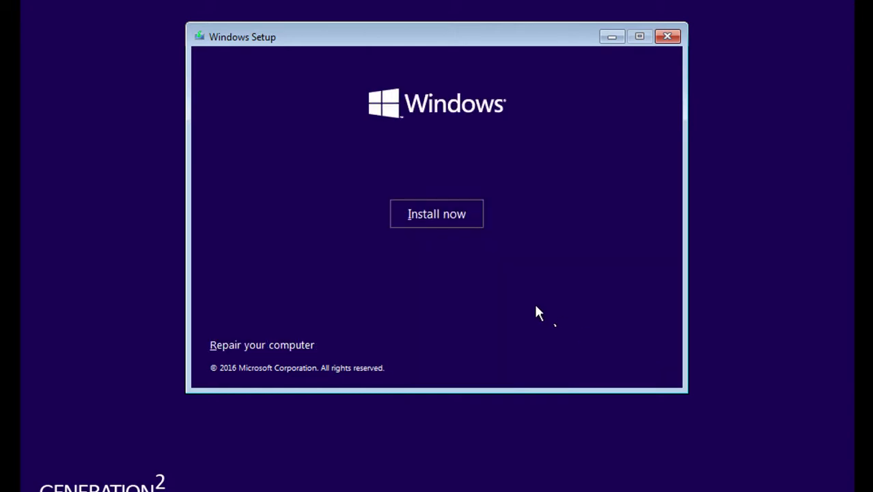
click(437, 214)
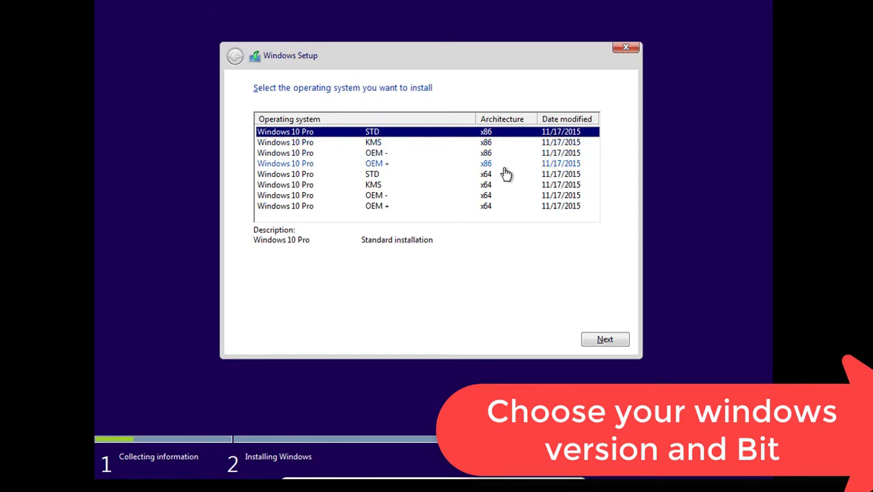
Step: Choose Windows 10 Pro STD with x64 architecture as the operating system to install and continue
click(488, 209)
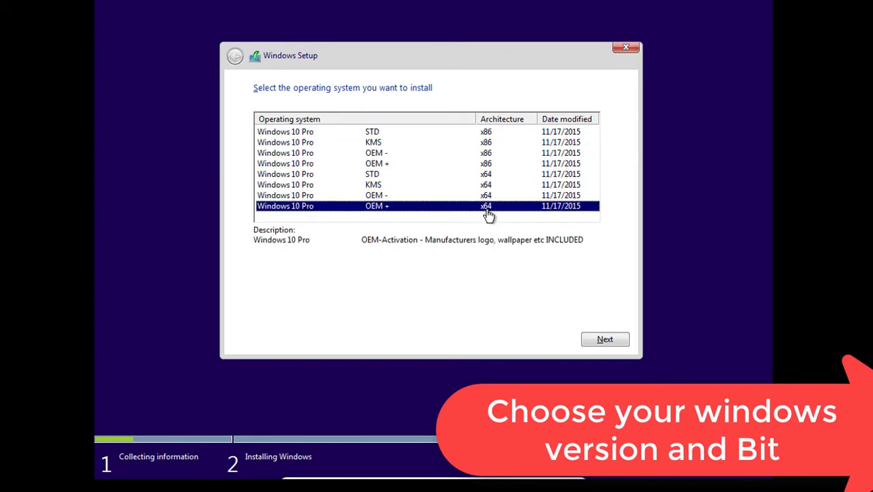
click(376, 180)
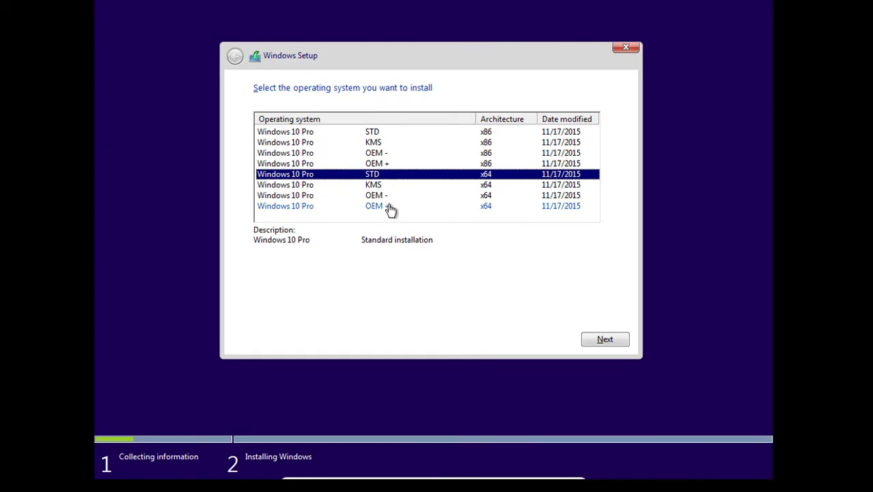
click(604, 340)
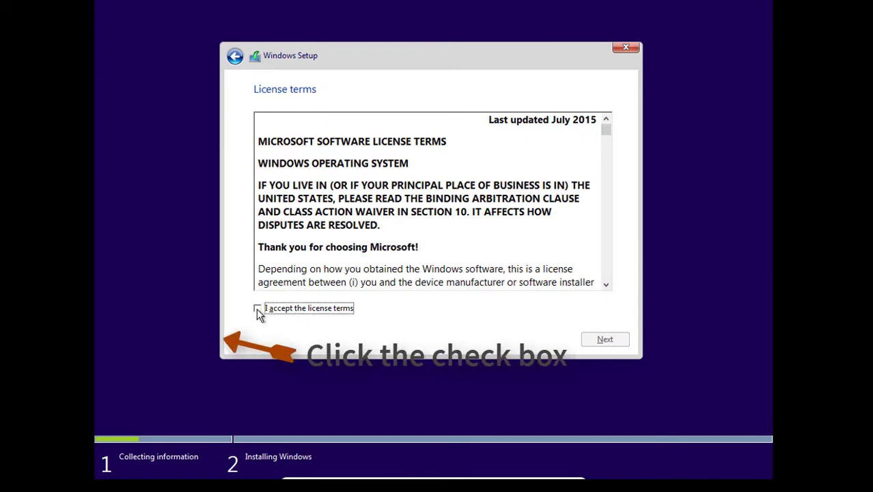
Step: Accept the license terms and choose the Custom: Install Windows only (advanced) installation type
click(257, 308)
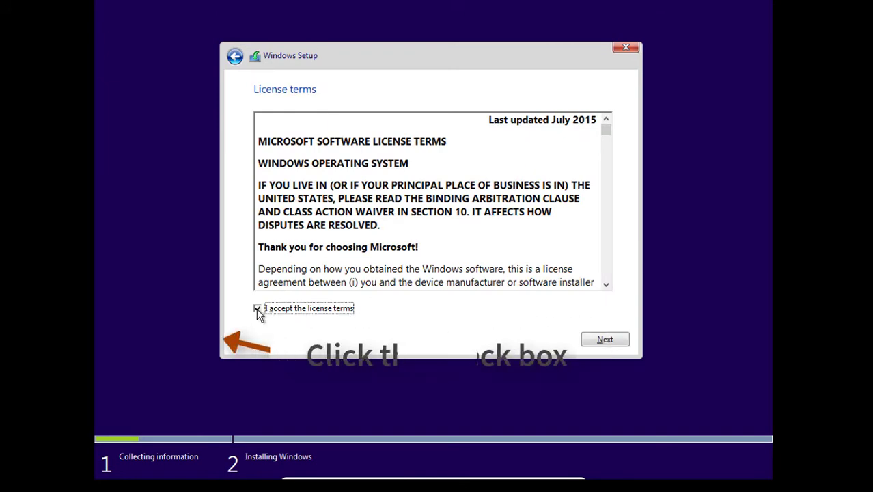
click(595, 345)
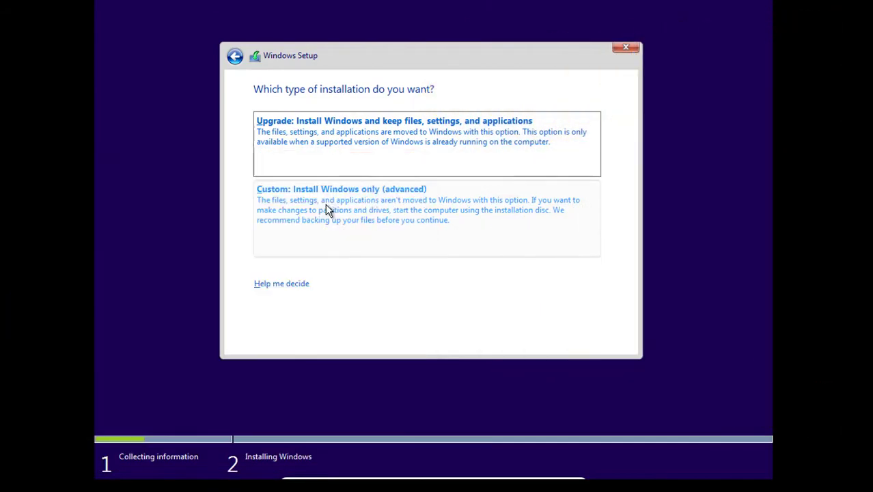
click(365, 202)
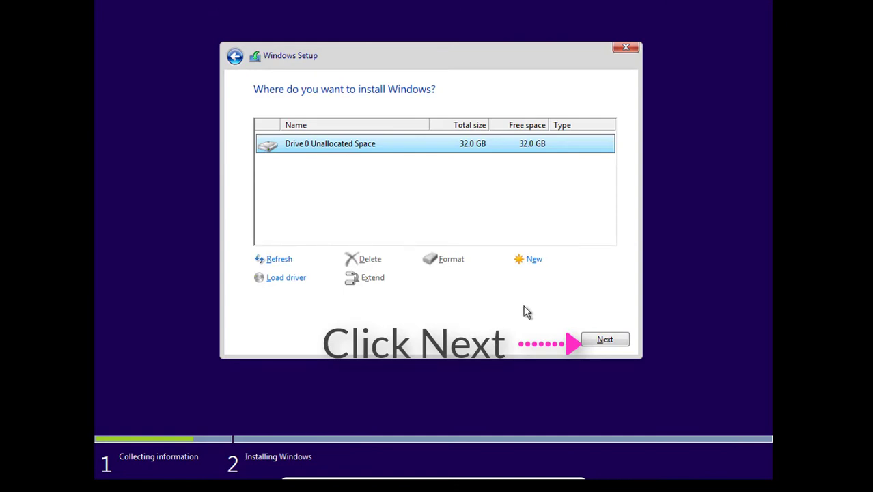
Step: Install Windows on Drive 0 Unallocated Space and restart immediately when setup requests it
click(604, 340)
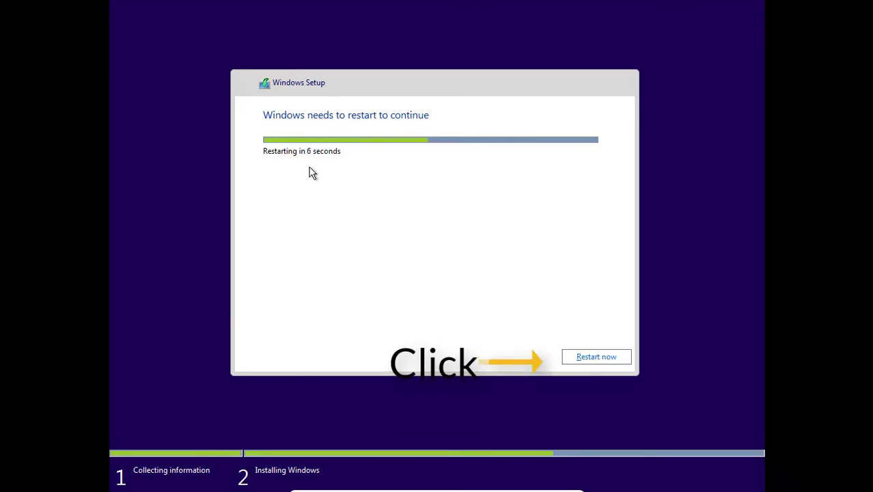
click(597, 358)
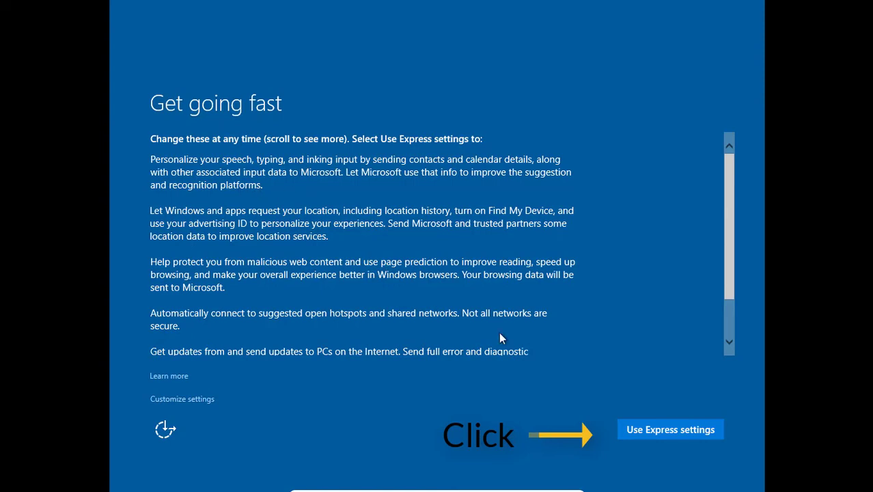
Step: Accept the Express settings and enter the user name for the new PC account
click(643, 436)
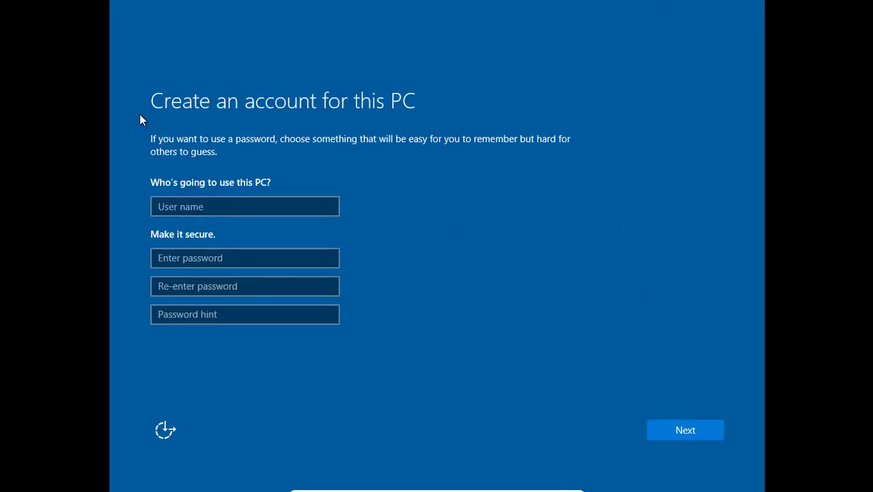
click(236, 203)
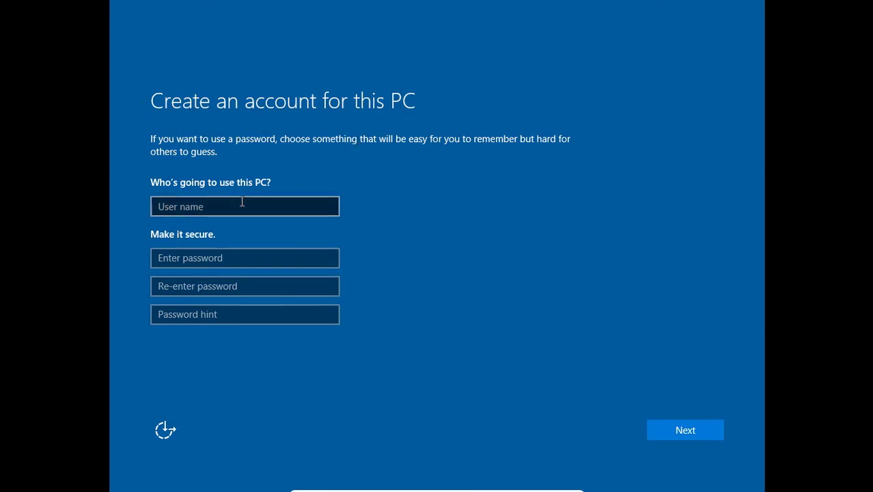
click(242, 203)
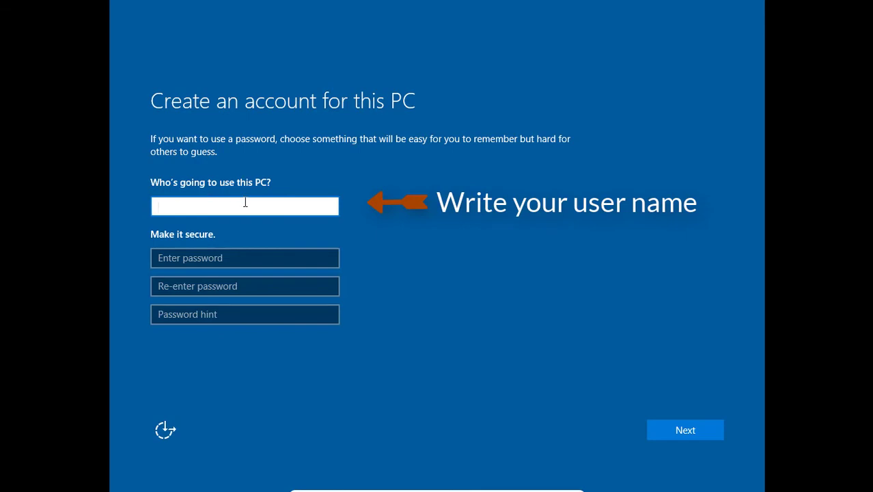
text(Sakkhor)
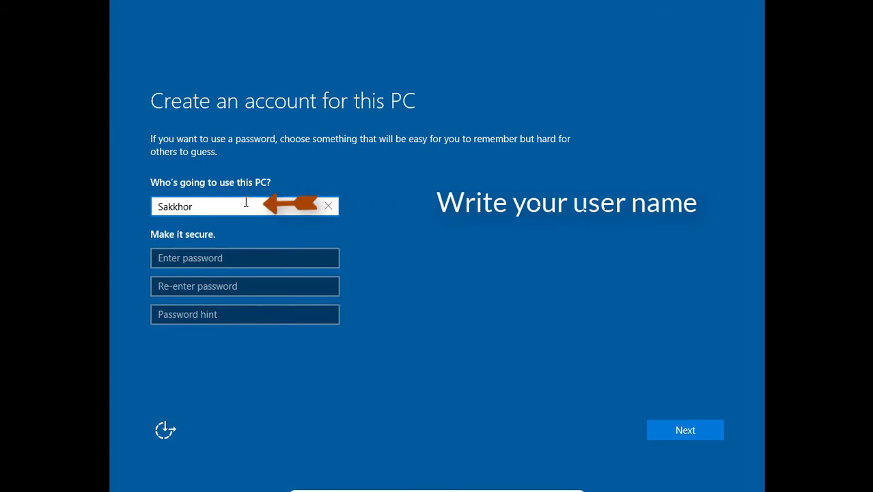
Step: Enter the password for the new PC account and re-enter it to confirm
click(188, 256)
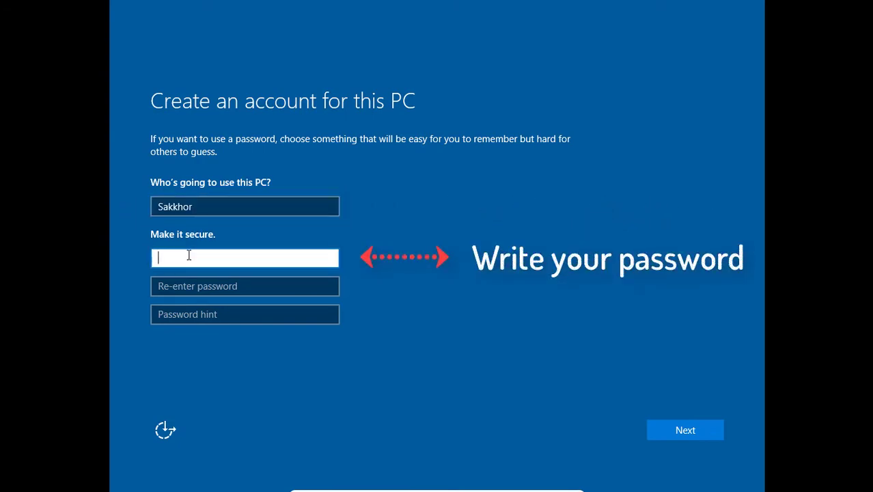
text(••••)
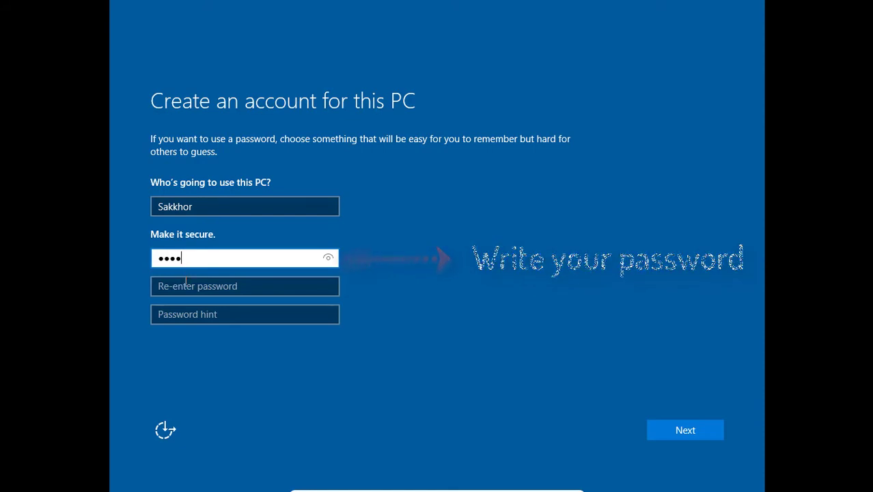
click(183, 289)
text(••)
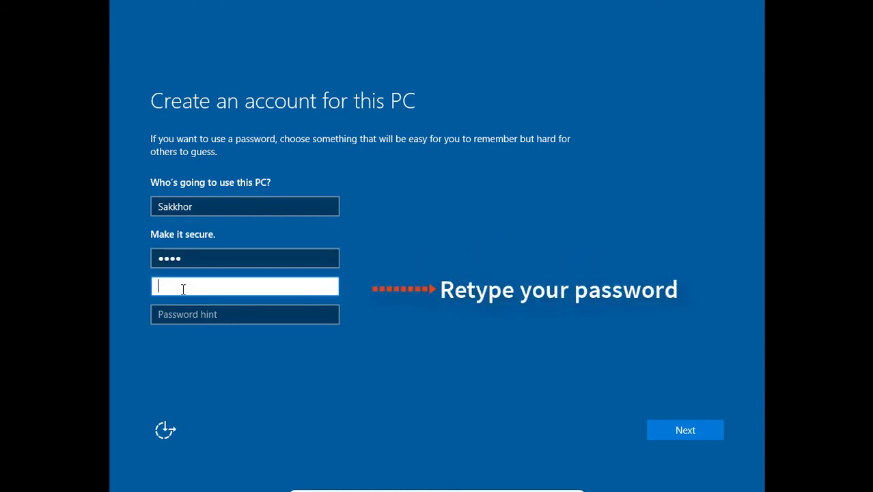
text(••)
Step: Fill in the password hint and continue to finish creating the PC account
click(185, 314)
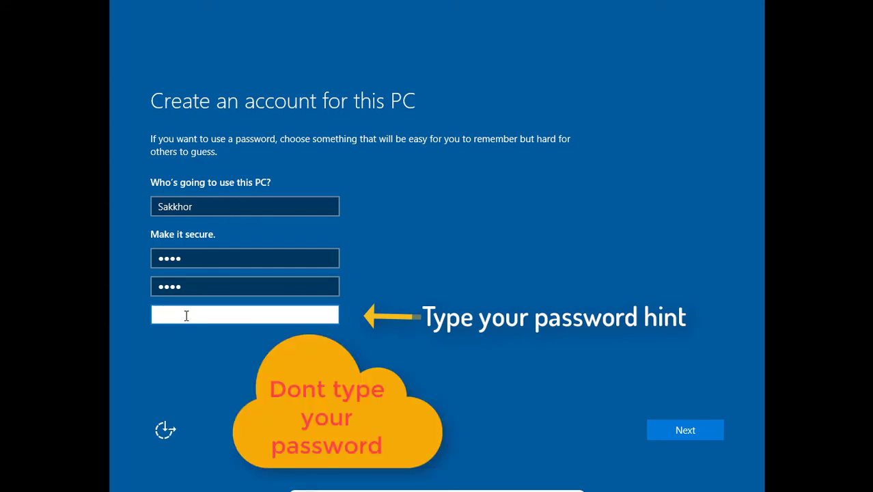
text(0)
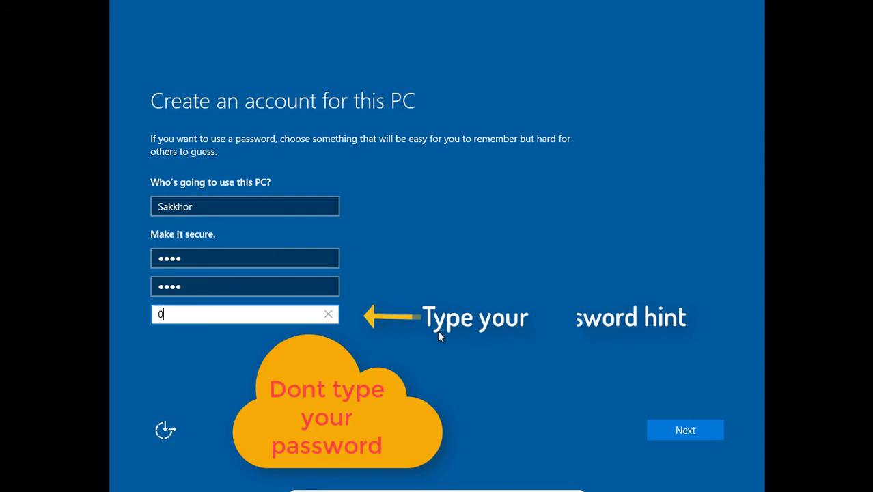
click(663, 438)
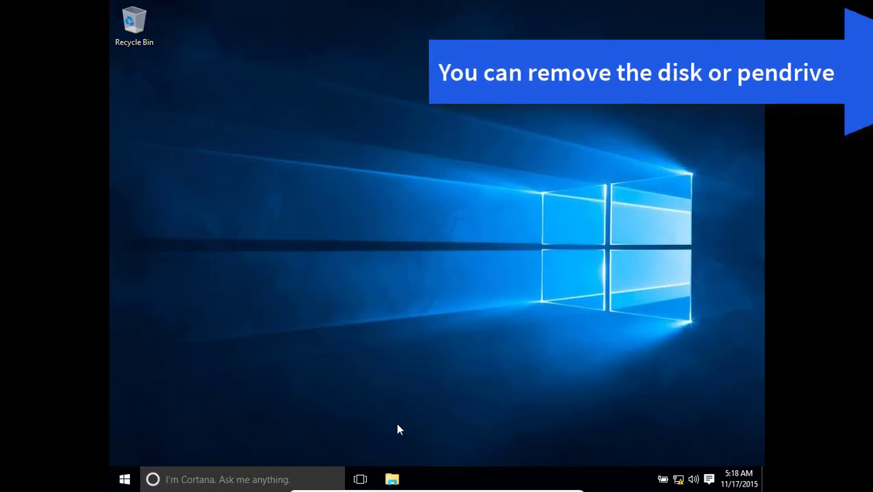
Step: Show This PC in a maximized File Explorer window and launch the computer's Manage tool
key(super+e)
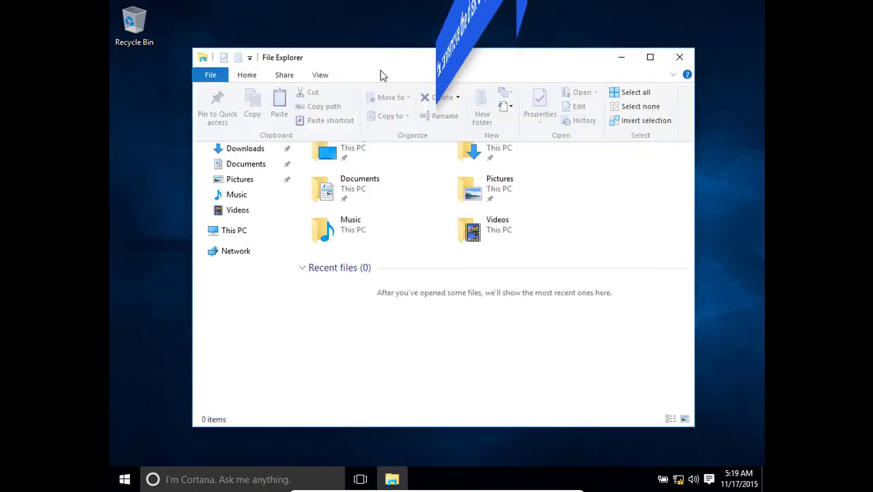
click(649, 60)
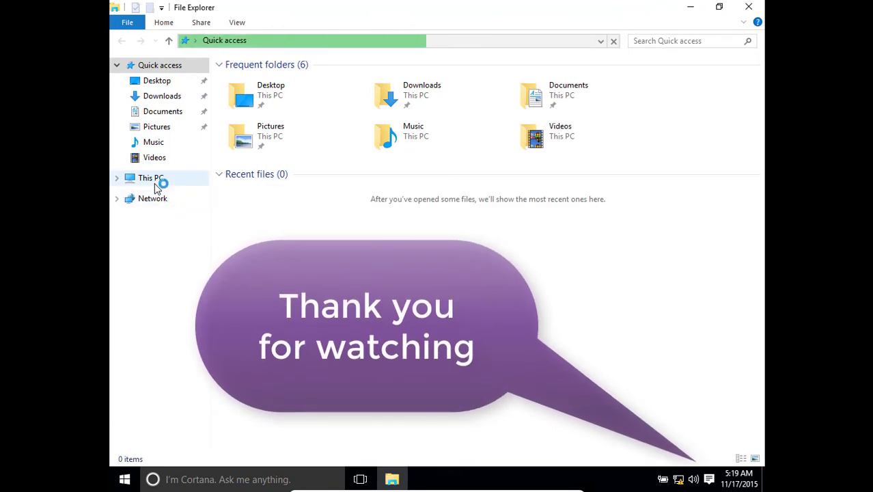
click(154, 182)
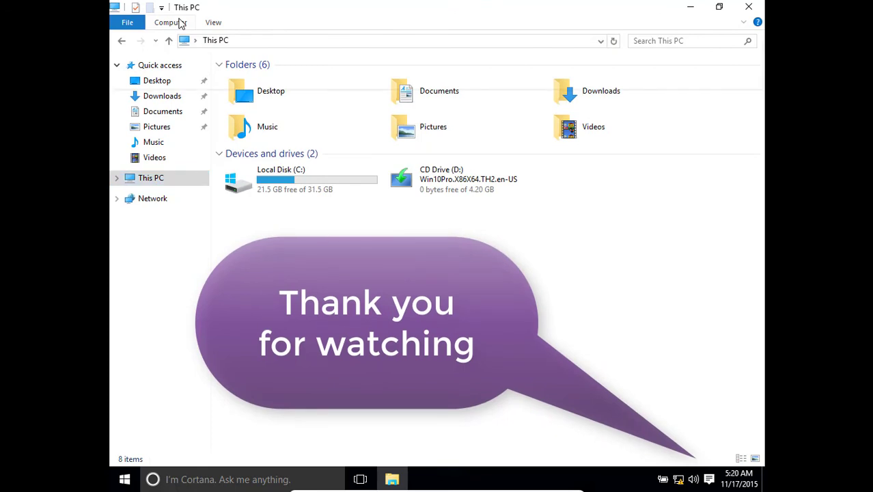
click(170, 22)
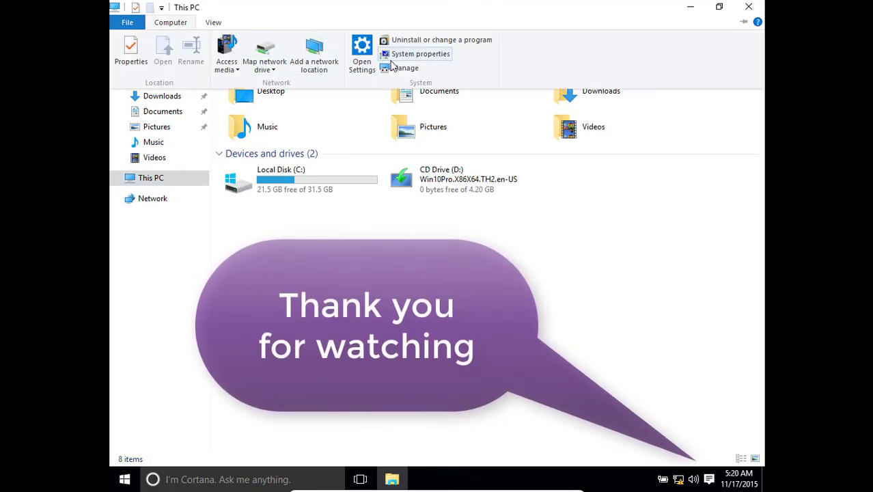
click(412, 65)
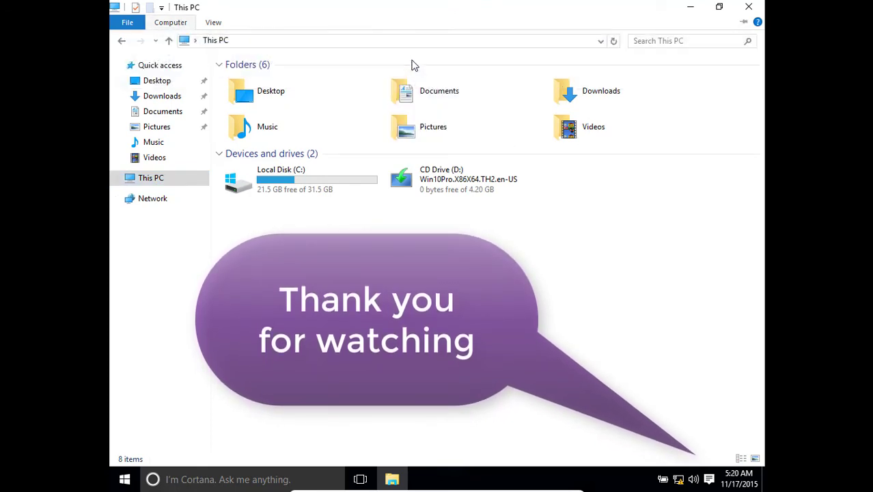